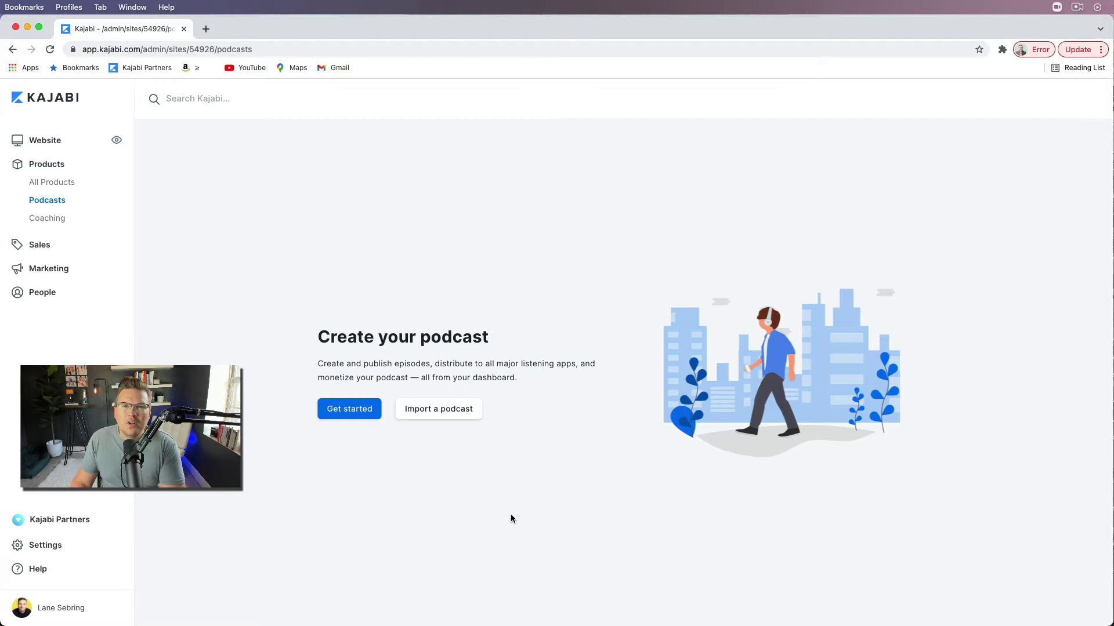
Start a free Public Podcast and title it 'Awesome Online business podcast'.
left_click(349, 411)
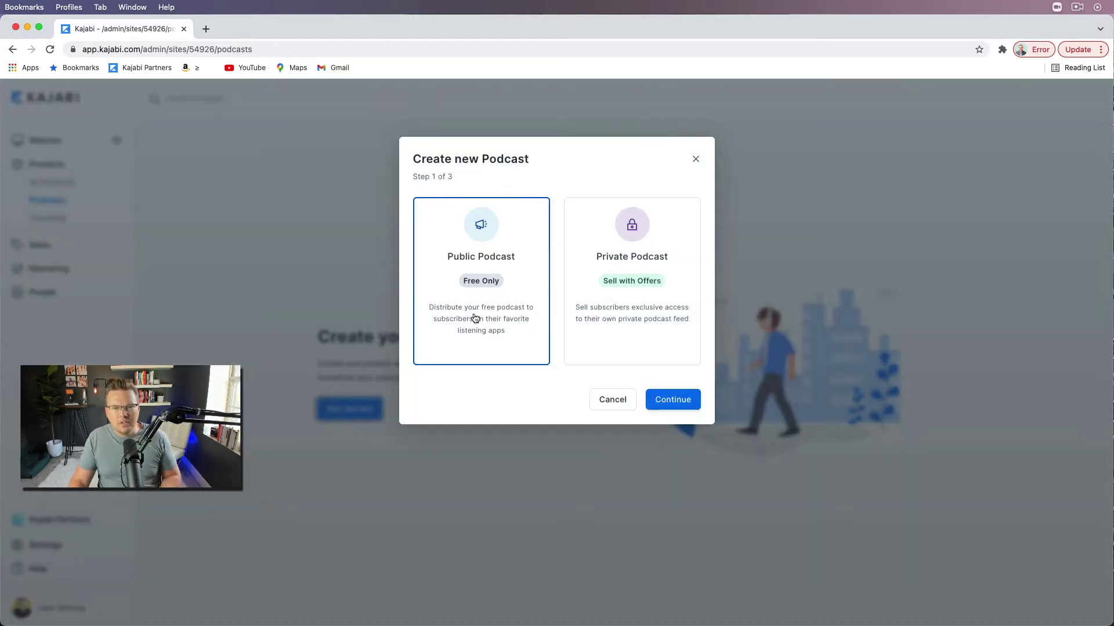
left_click(675, 403)
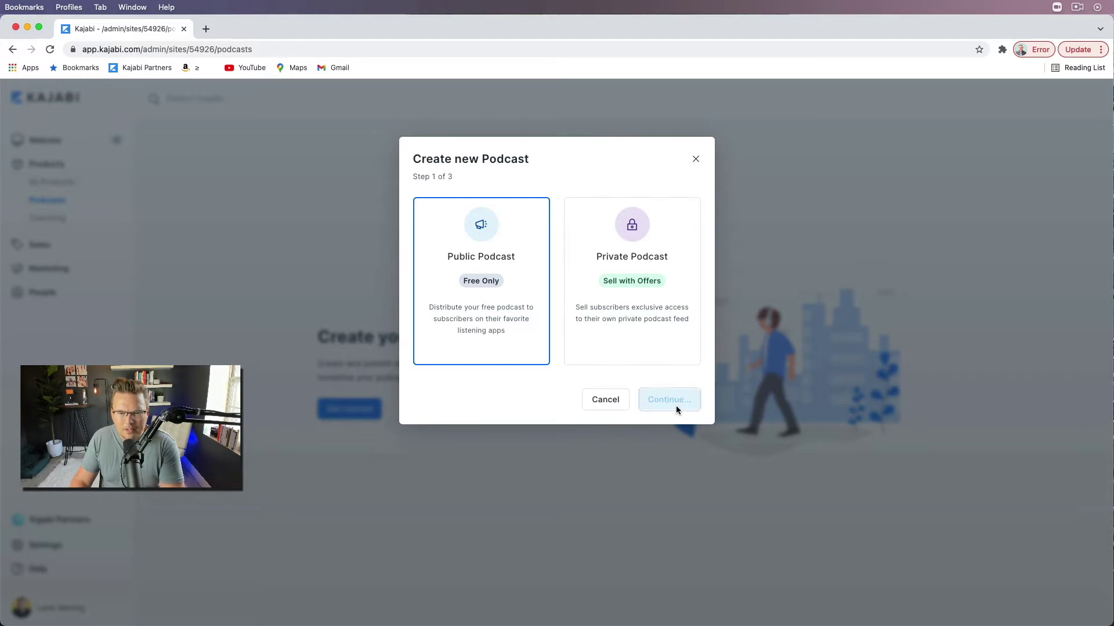
left_click(478, 207)
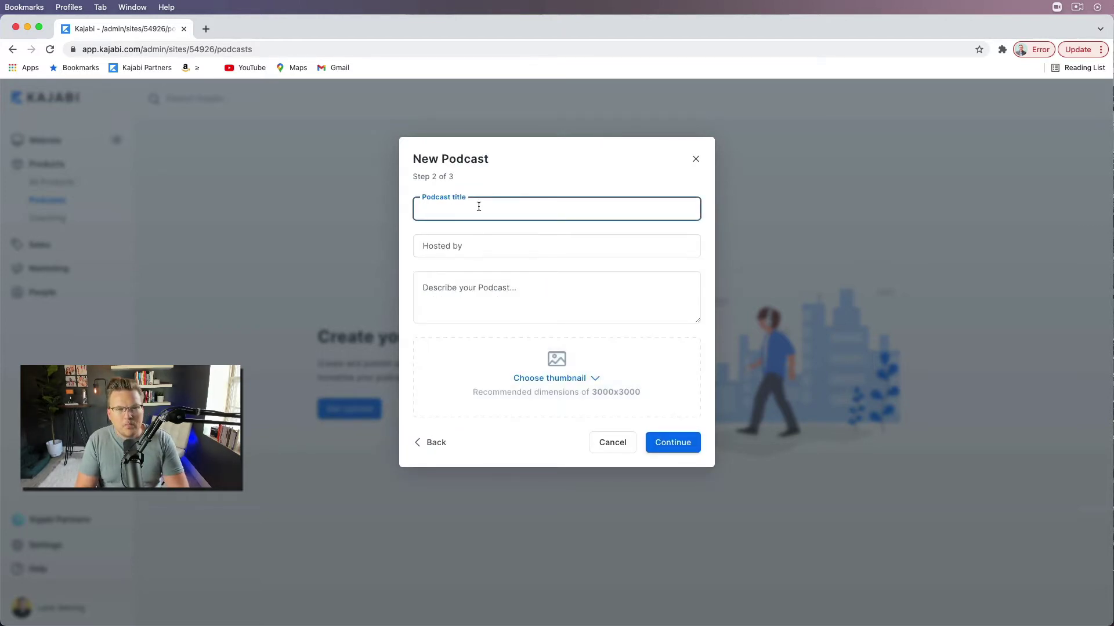
type("Awesome Line")
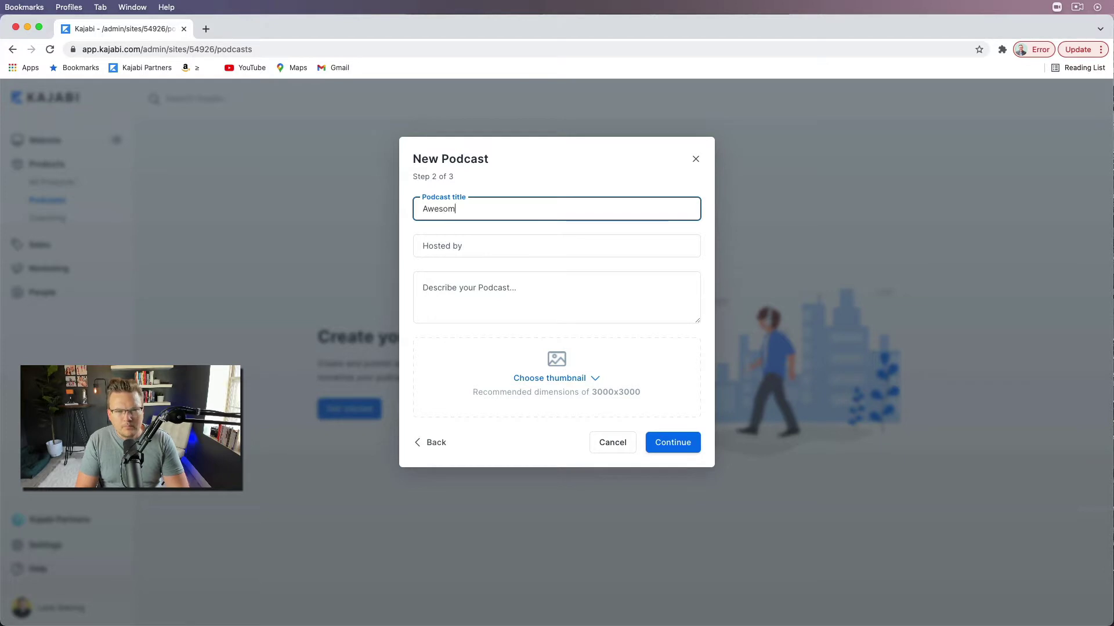
key("BackSpace")
key("BackSpace")
key("BackSpace")
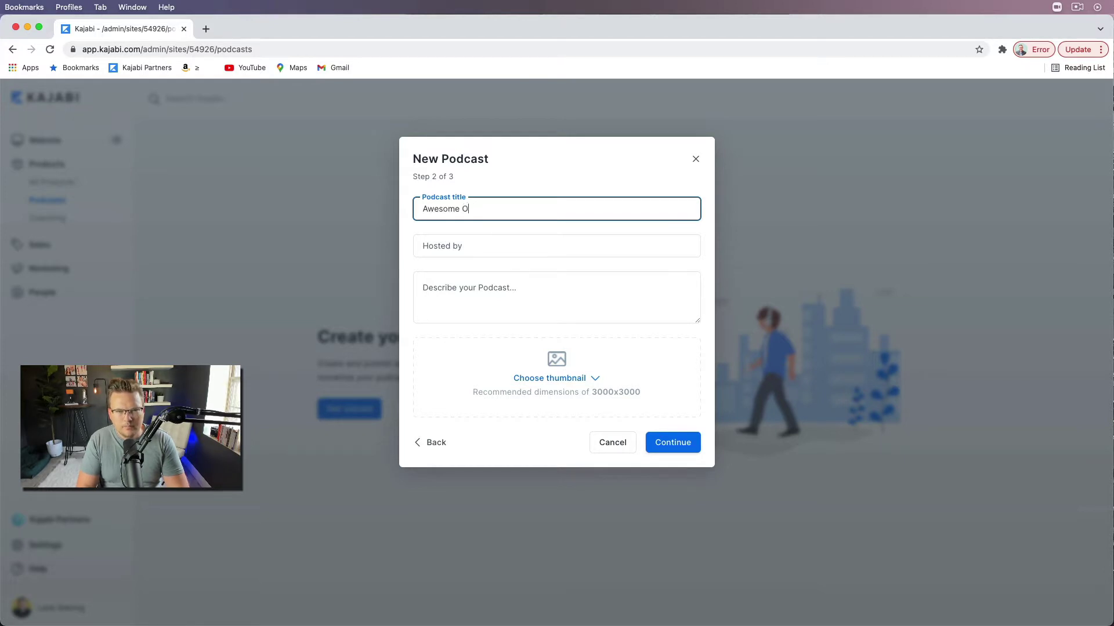
type("Oin")
key("BackSpace")
key("BackSpace")
type("nline business podcast")
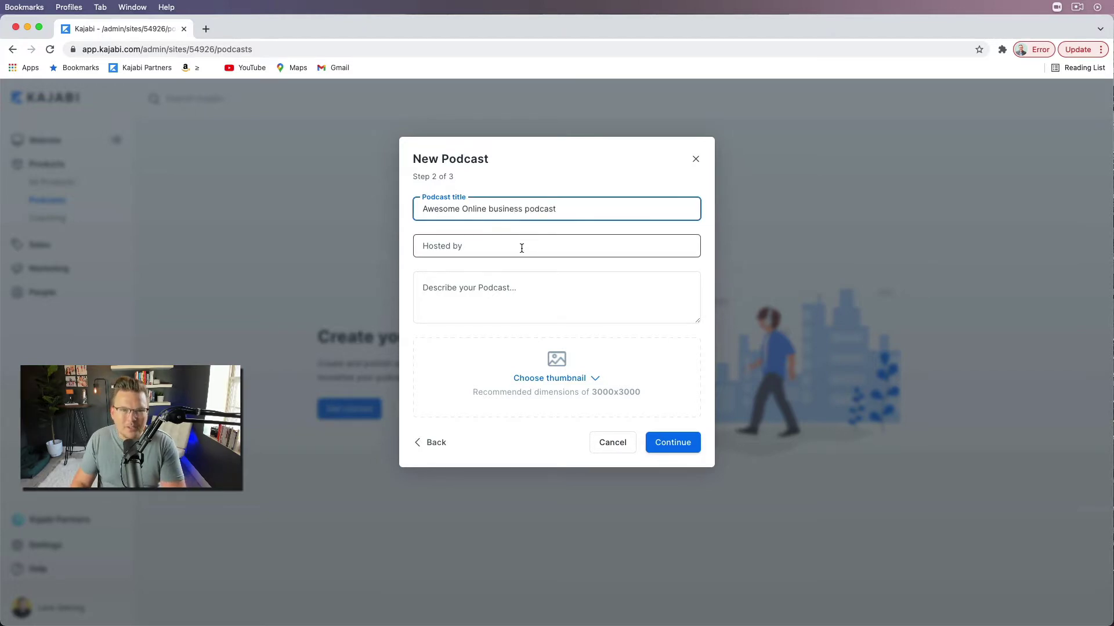
Choose the saved host and add the description 'Everything you need to know about online business'.
left_click(477, 249)
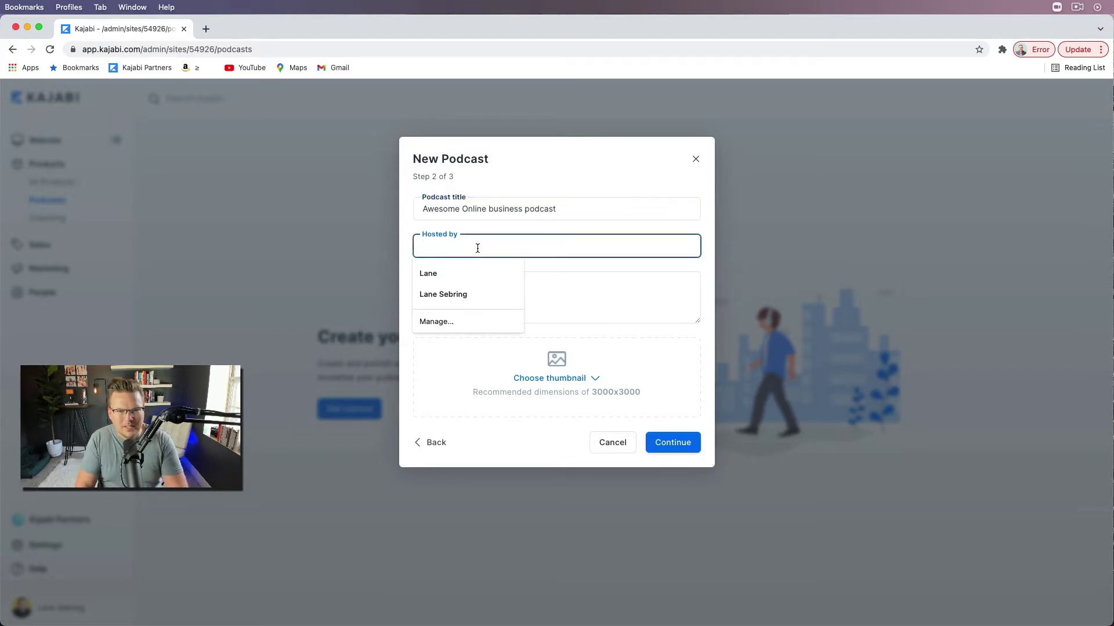
left_click(433, 294)
left_click(447, 293)
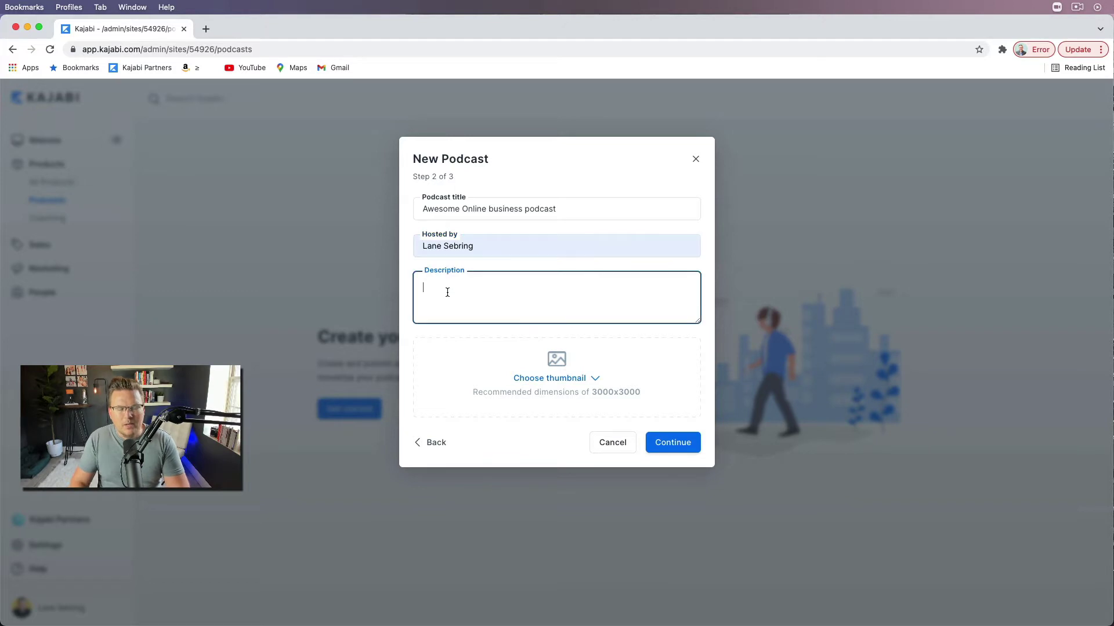
type("Ev")
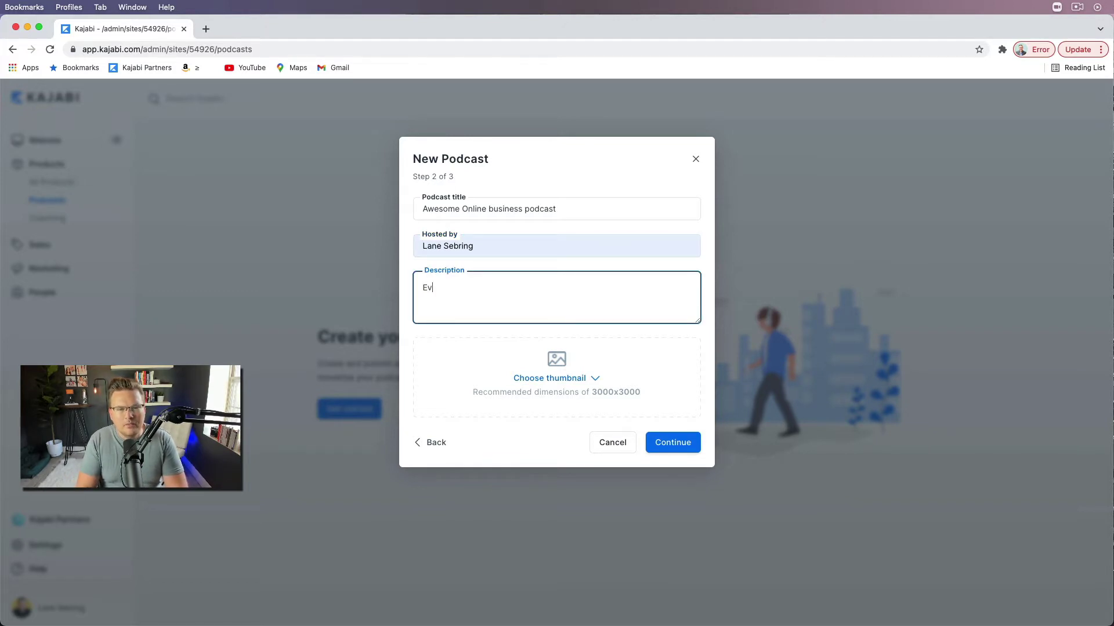
type("erything you need t")
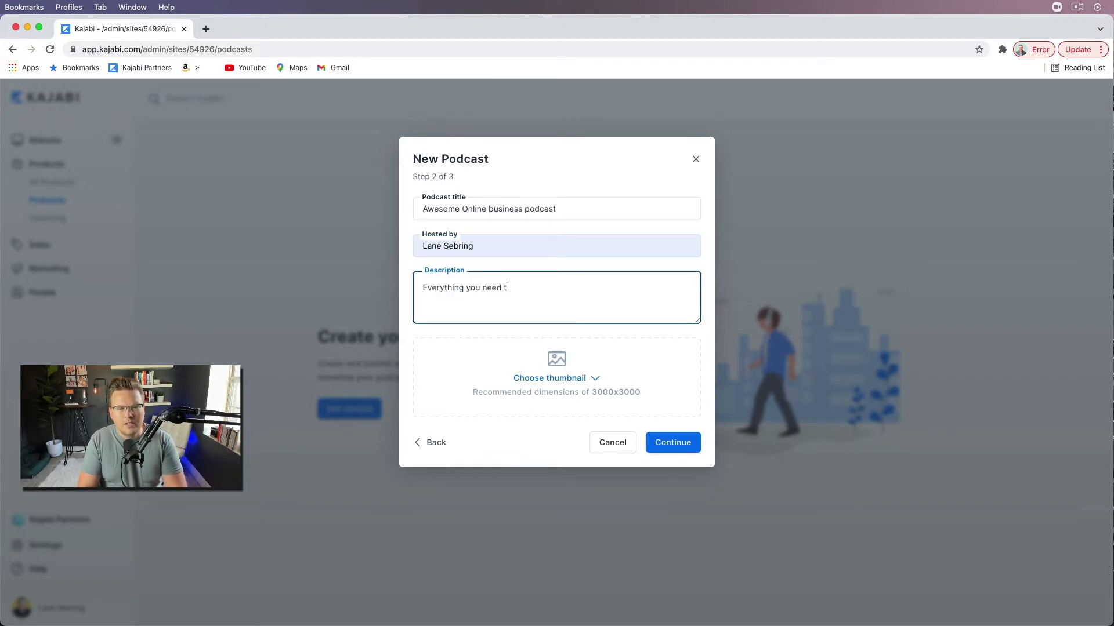
type("o know about onl")
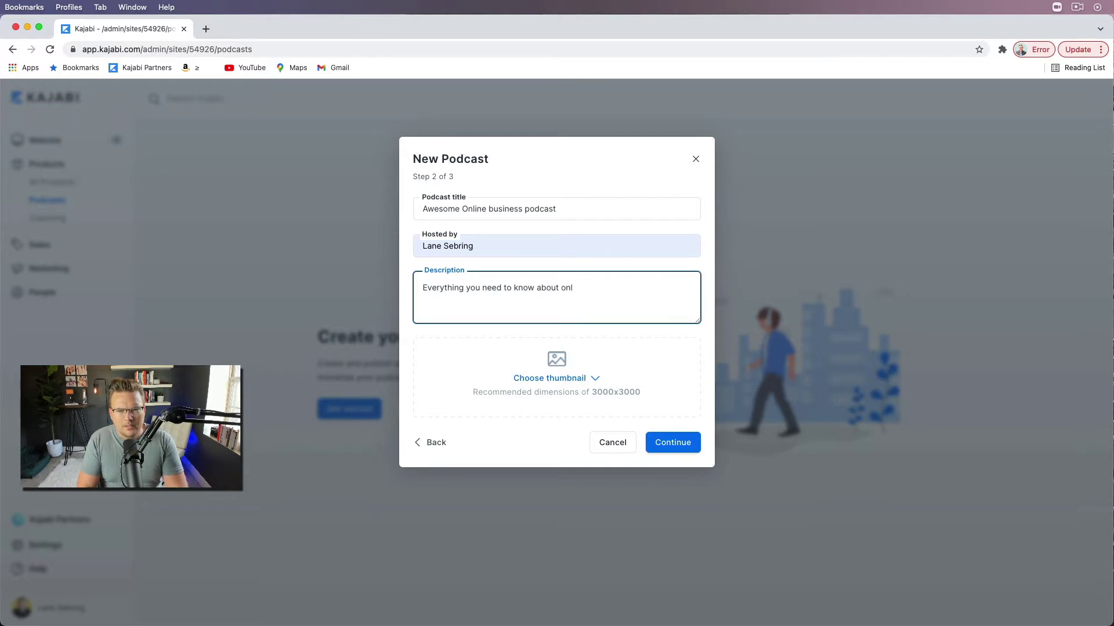
type("ine business.")
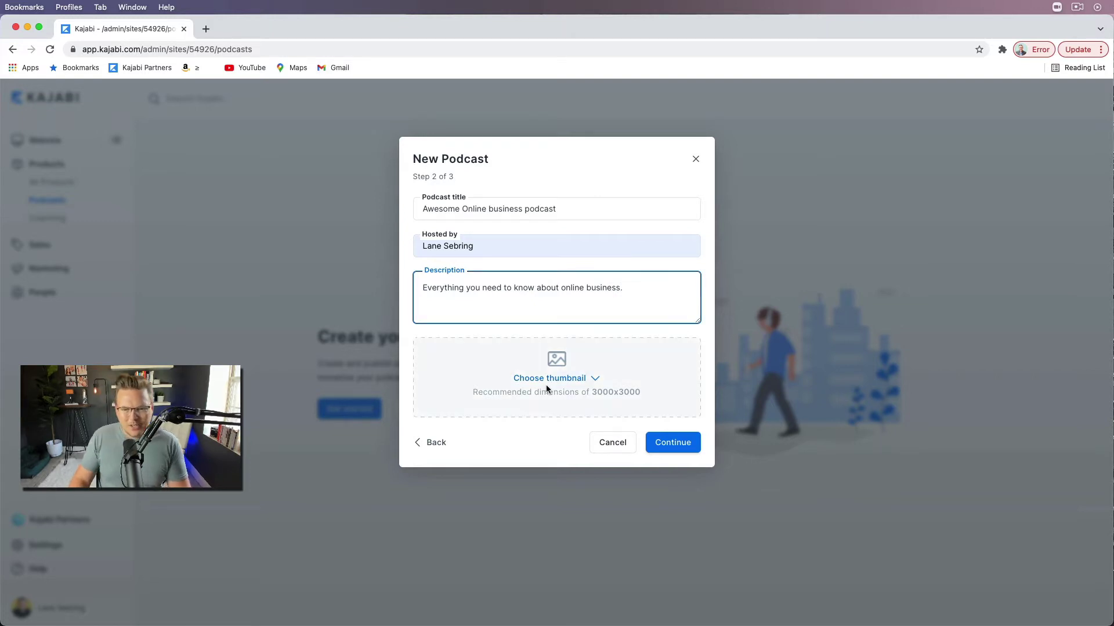
left_click(673, 442)
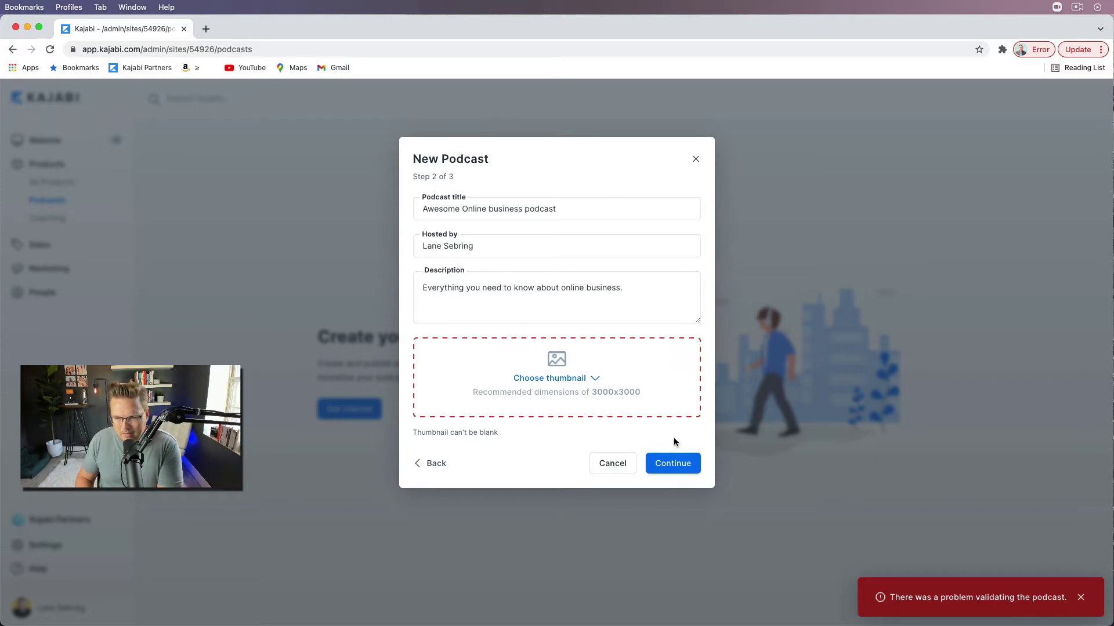
Use the orange LS logo from recently used images as the podcast thumbnail and save the crop.
left_click(581, 377)
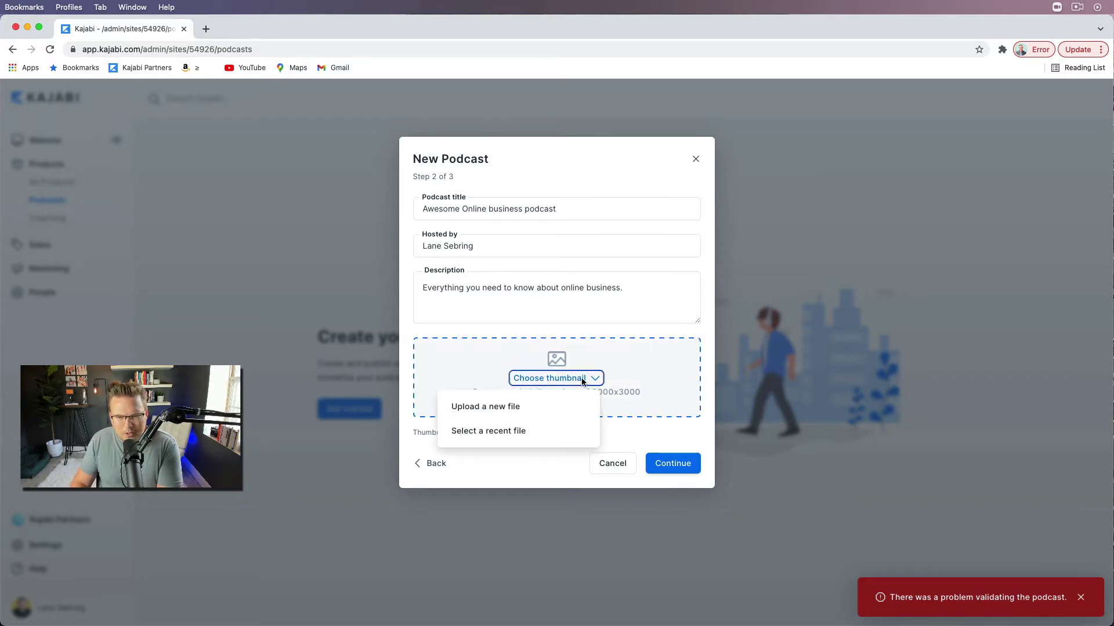
left_click(488, 432)
scroll(521, 337, "down", 1)
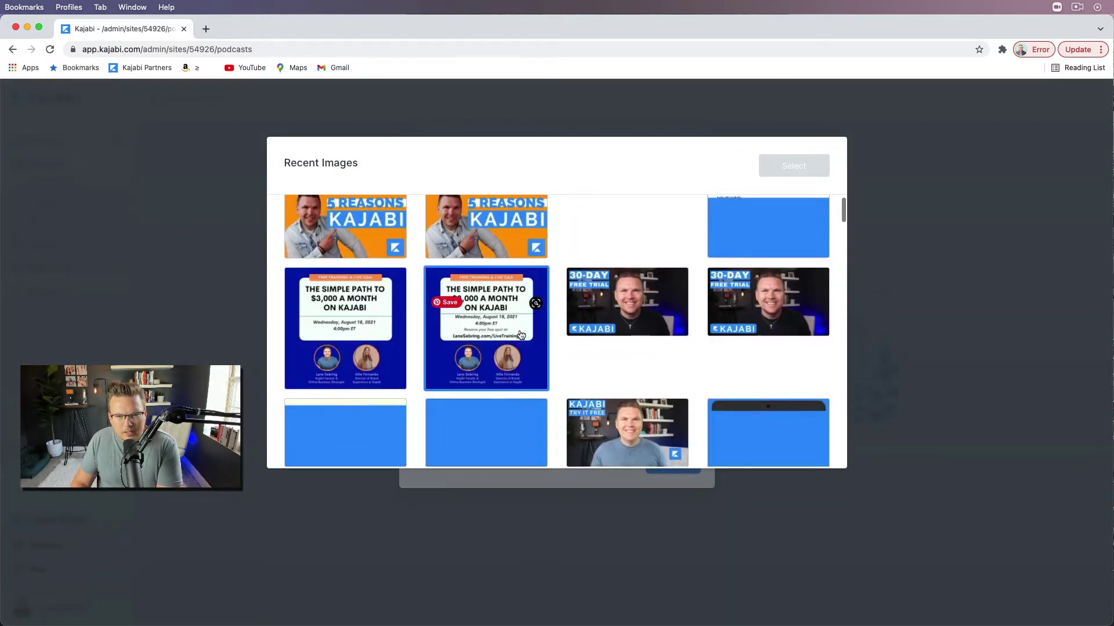
scroll(521, 335, "down", 2)
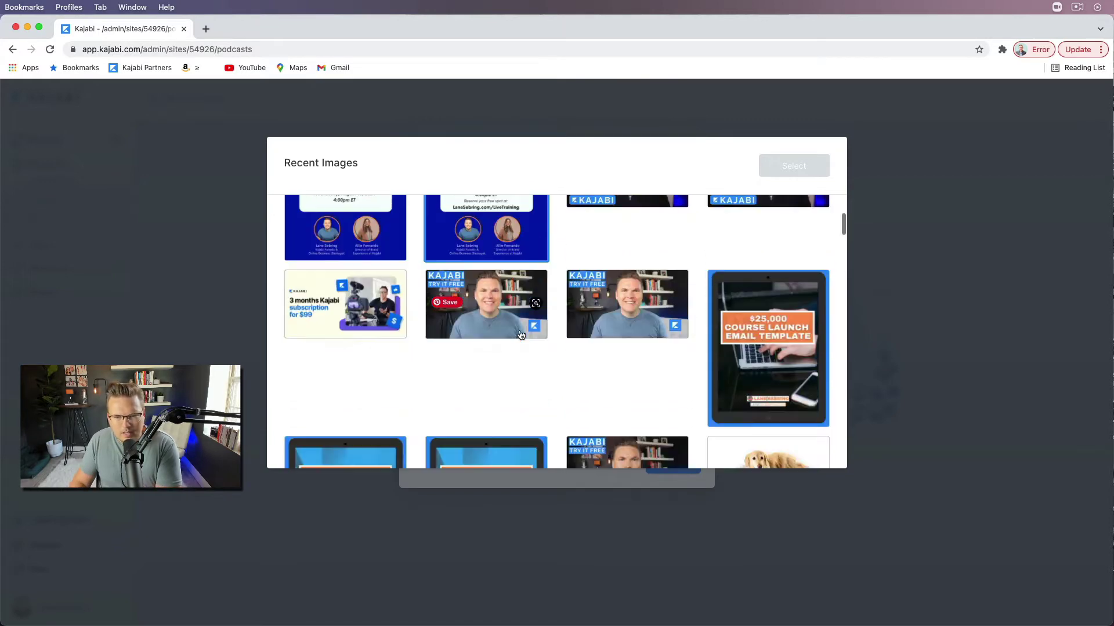
scroll(520, 335, "down", 10)
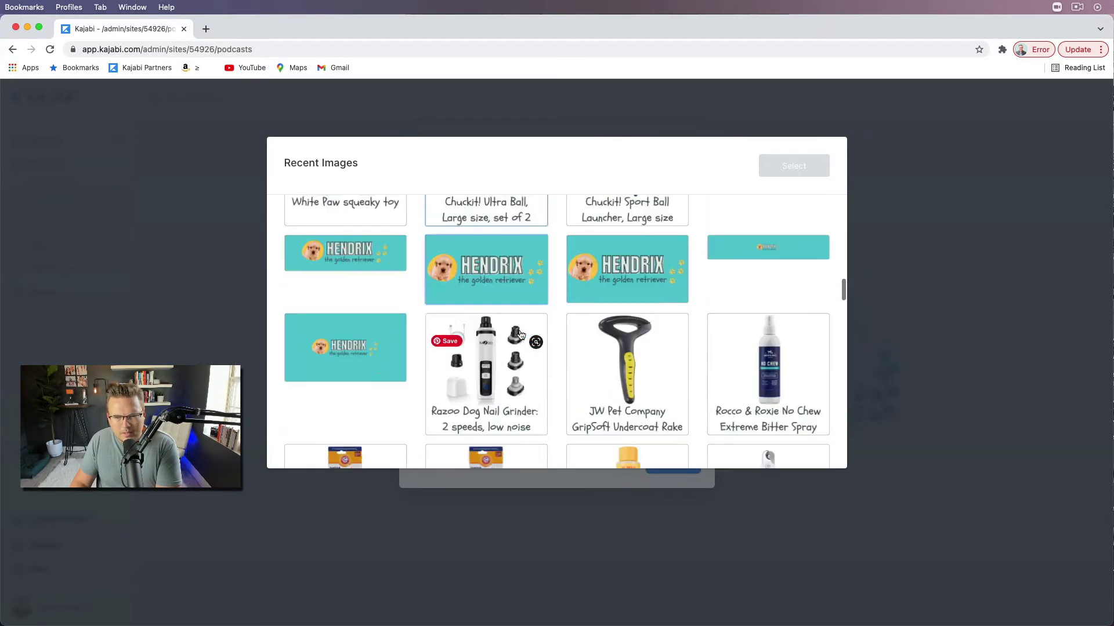
scroll(521, 336, "down", 10)
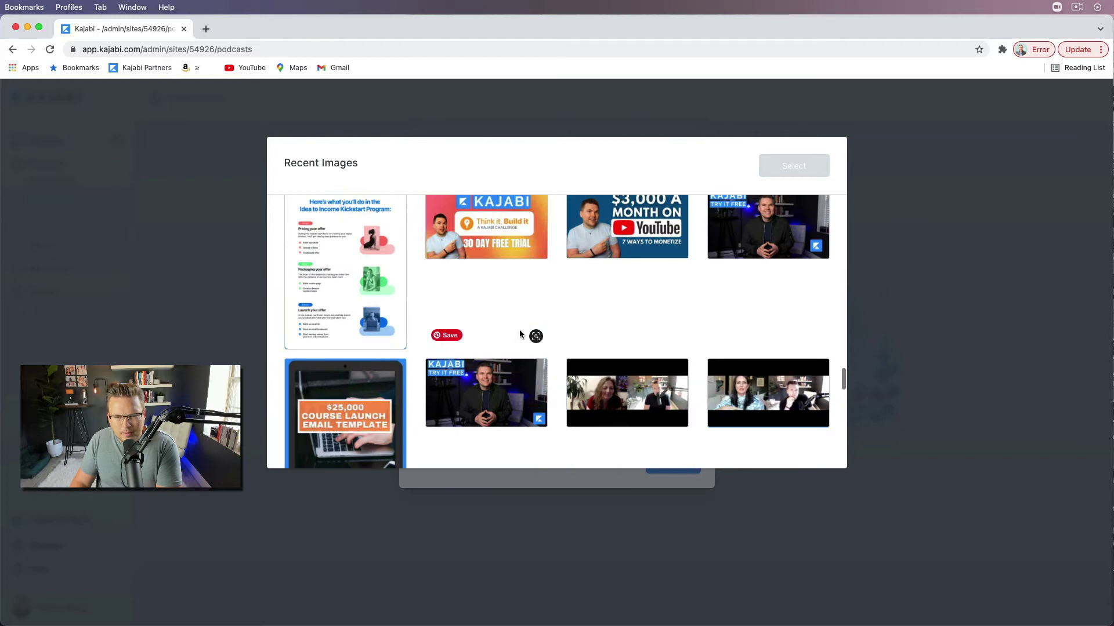
scroll(520, 334, "down", 10)
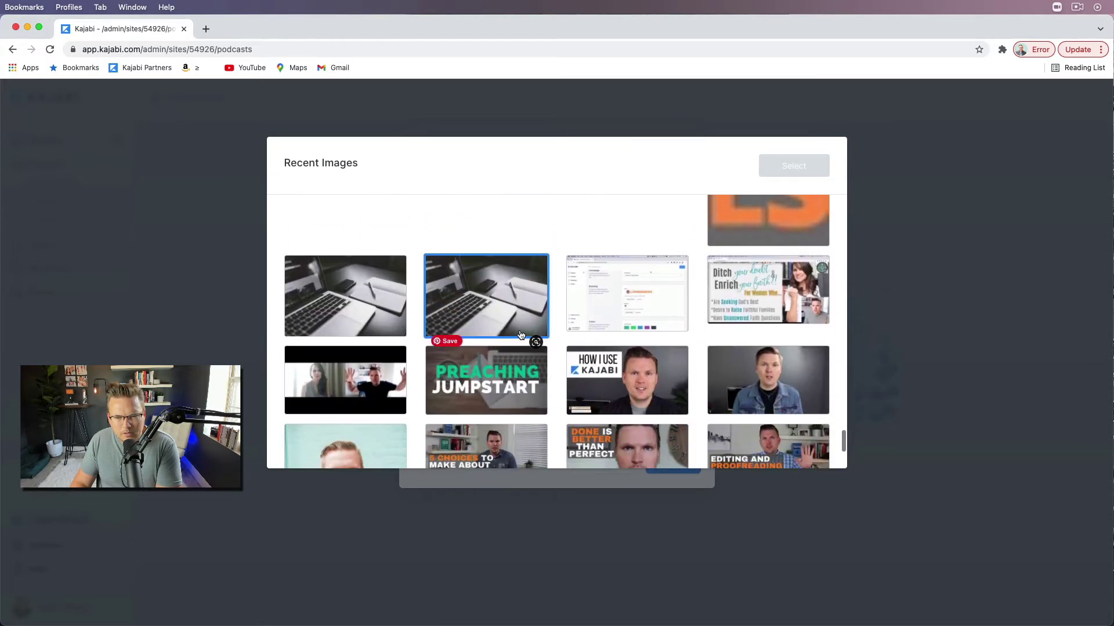
scroll(521, 335, "down", 3)
scroll(520, 336, "up", 5)
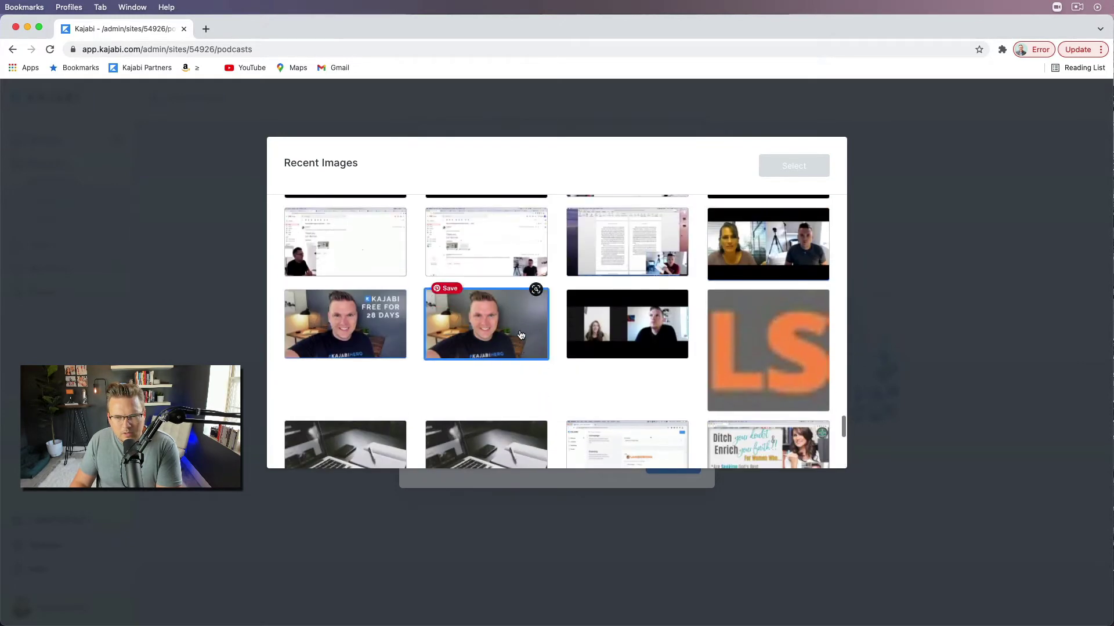
left_click(757, 357)
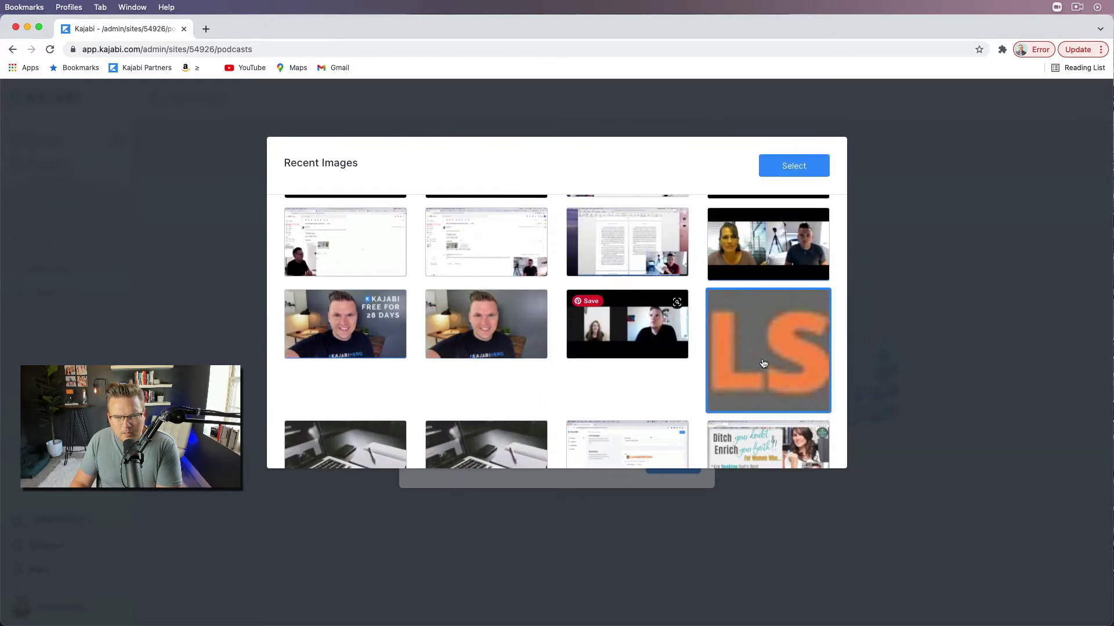
left_click(790, 175)
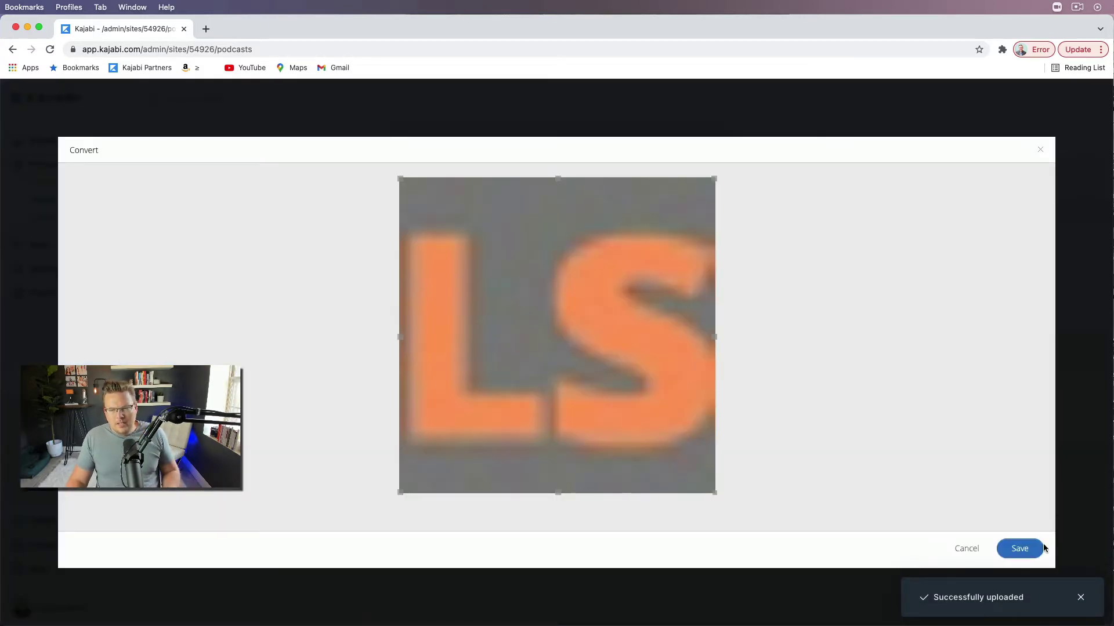
left_click(1041, 548)
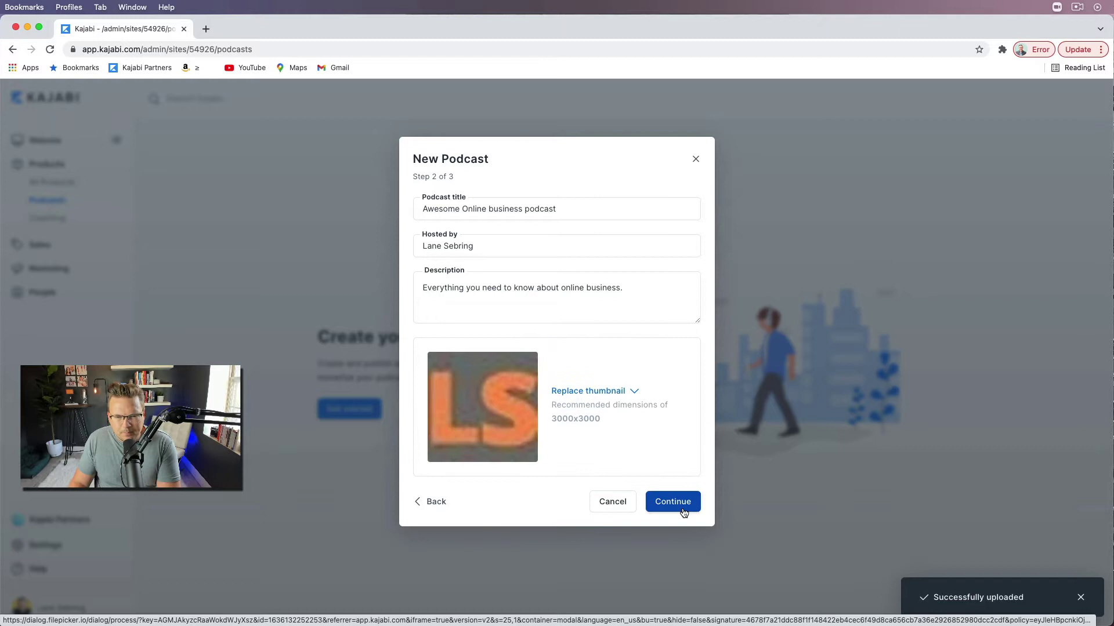
On the final setup step, choose the Business / Entrepreneurship category and create the podcast.
left_click(677, 508)
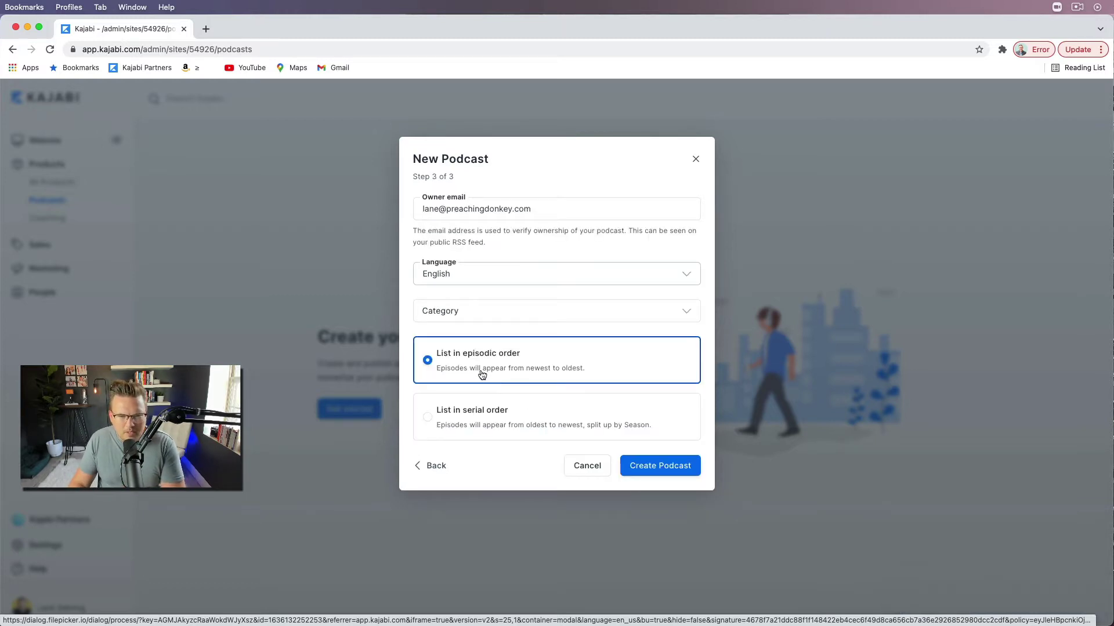
left_click(660, 464)
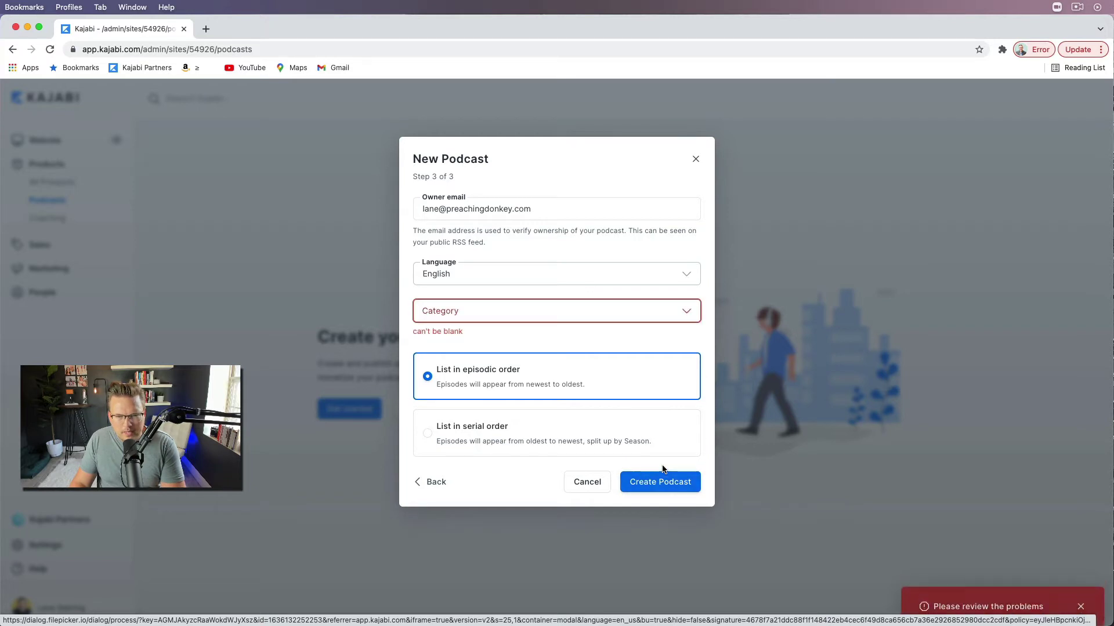
left_click(447, 311)
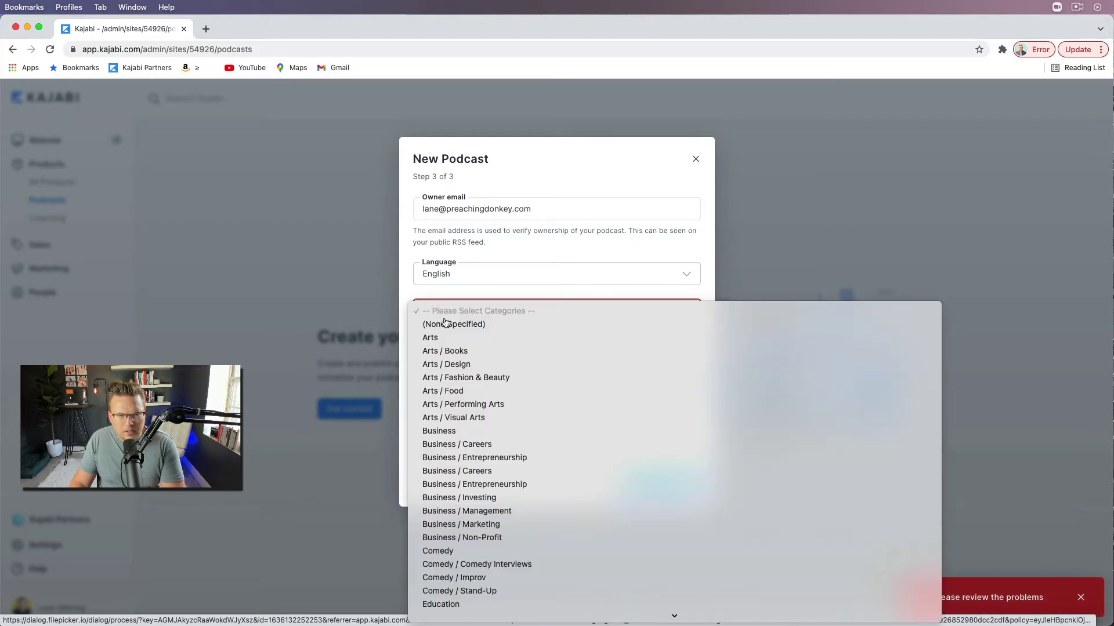
scroll(522, 352, "down", 2)
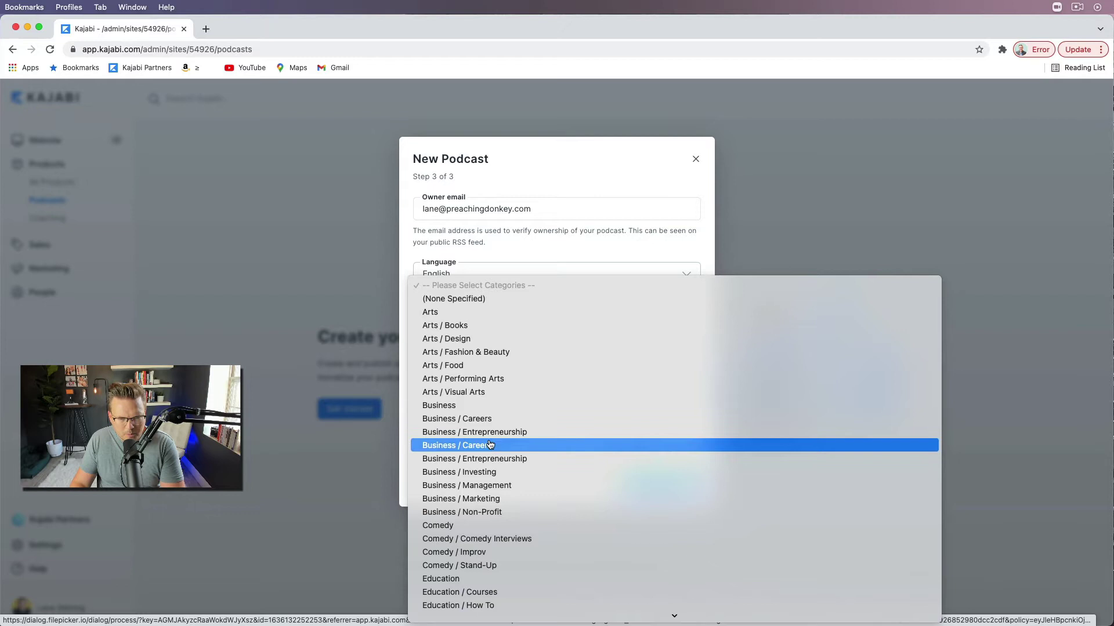
left_click(492, 434)
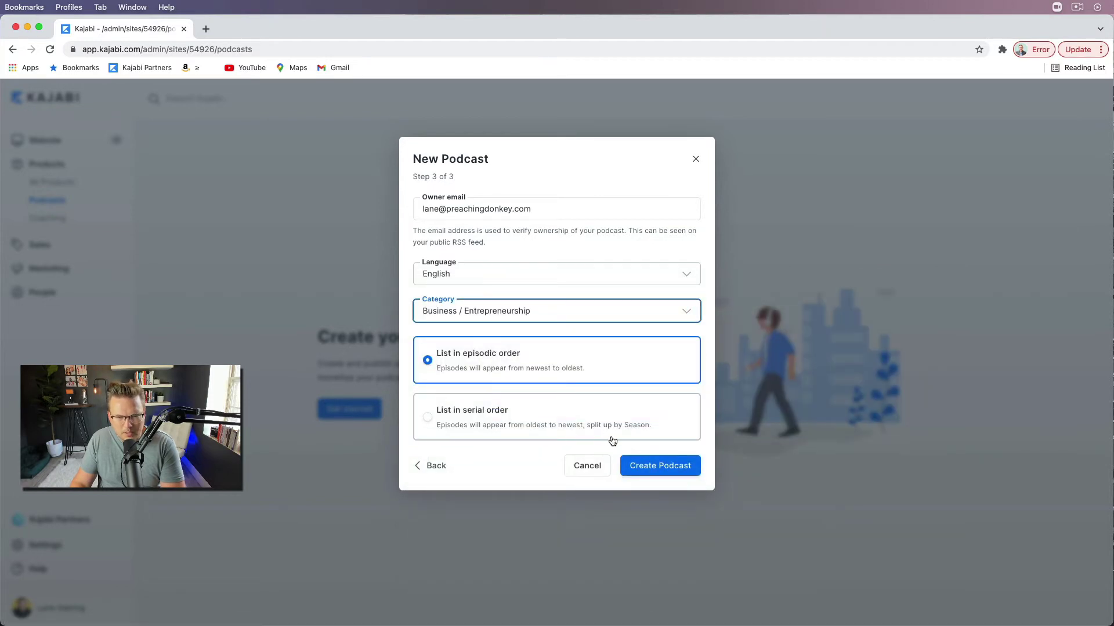
left_click(665, 465)
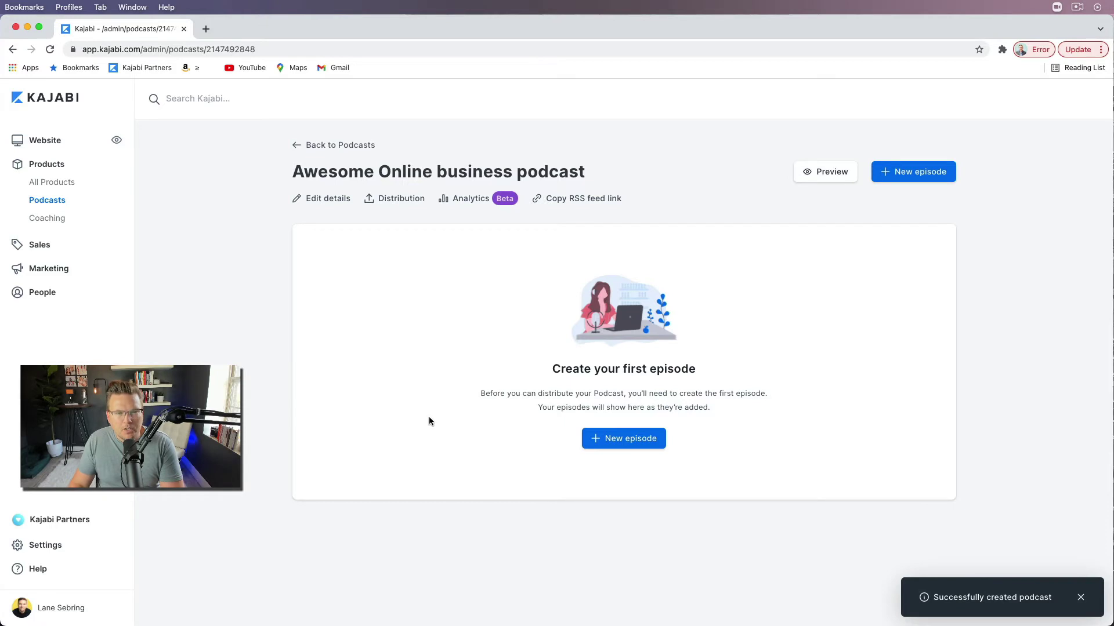
Copy the podcast's RSS feed link and view the feed in a new browser tab.
left_click(569, 201)
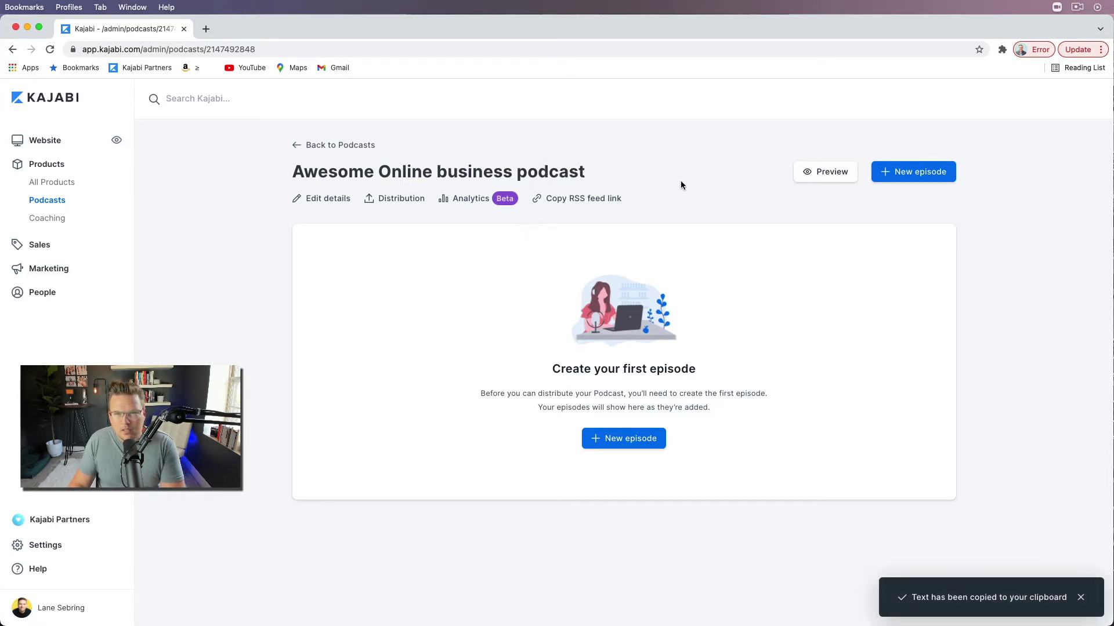
left_click(206, 29)
key("super+v")
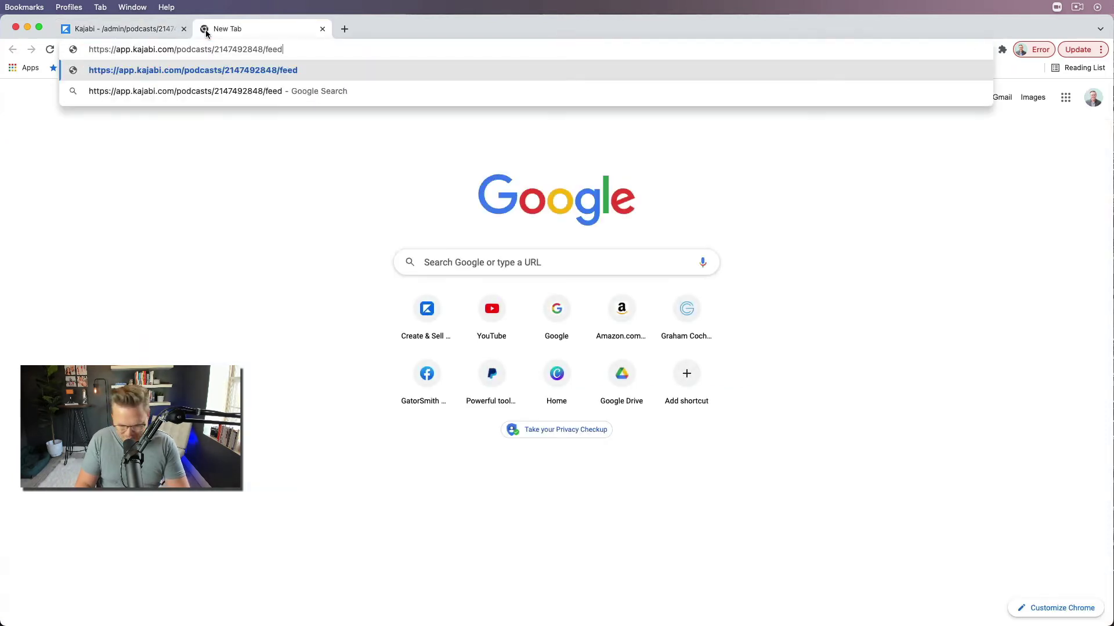
key("Return")
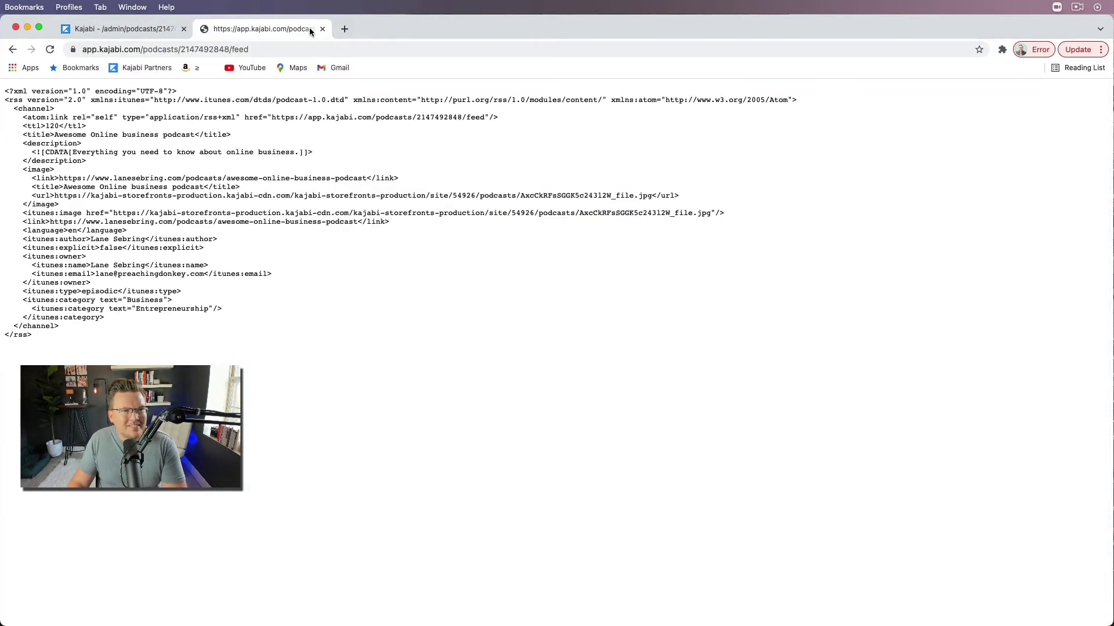
left_click(322, 29)
Review the podcast's details, return to the overview, and start a new episode.
left_click(340, 206)
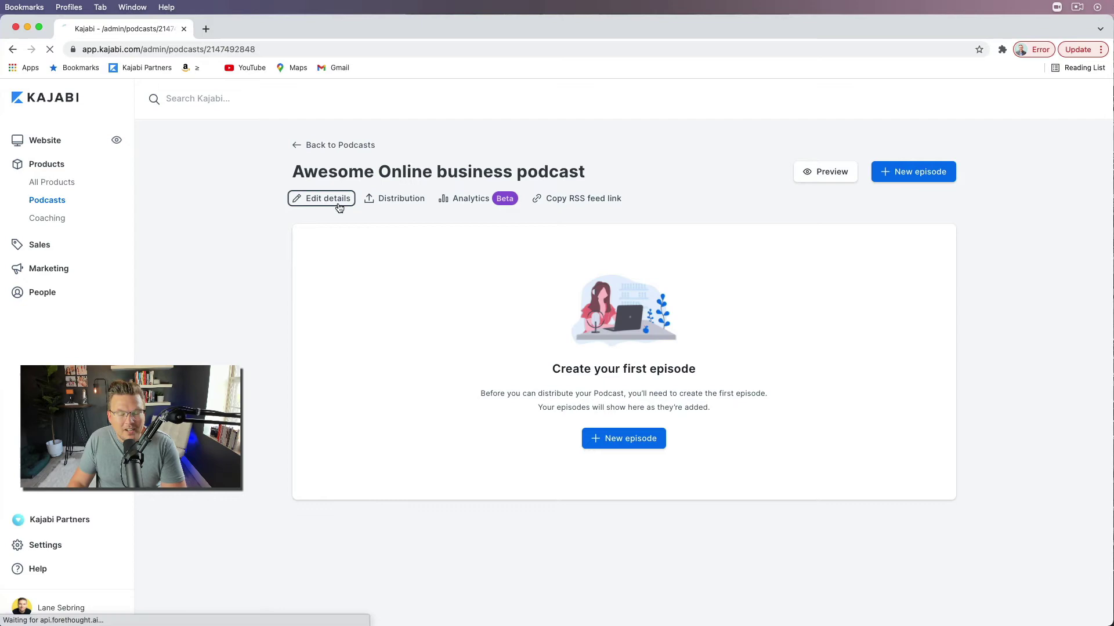
scroll(658, 423, "down", 7)
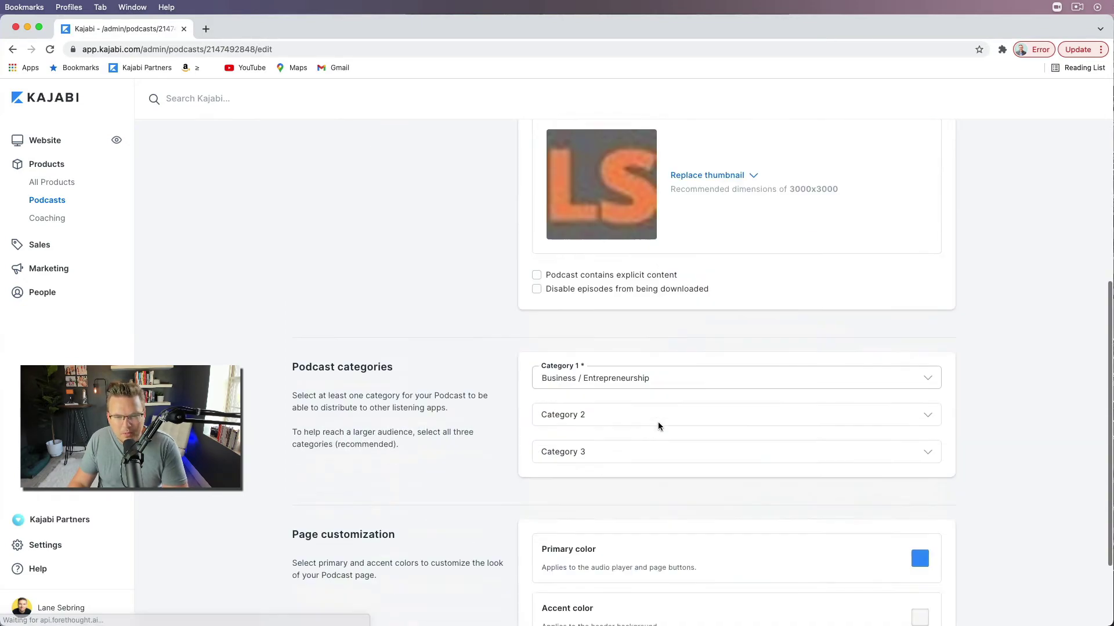
scroll(658, 422, "up", 7)
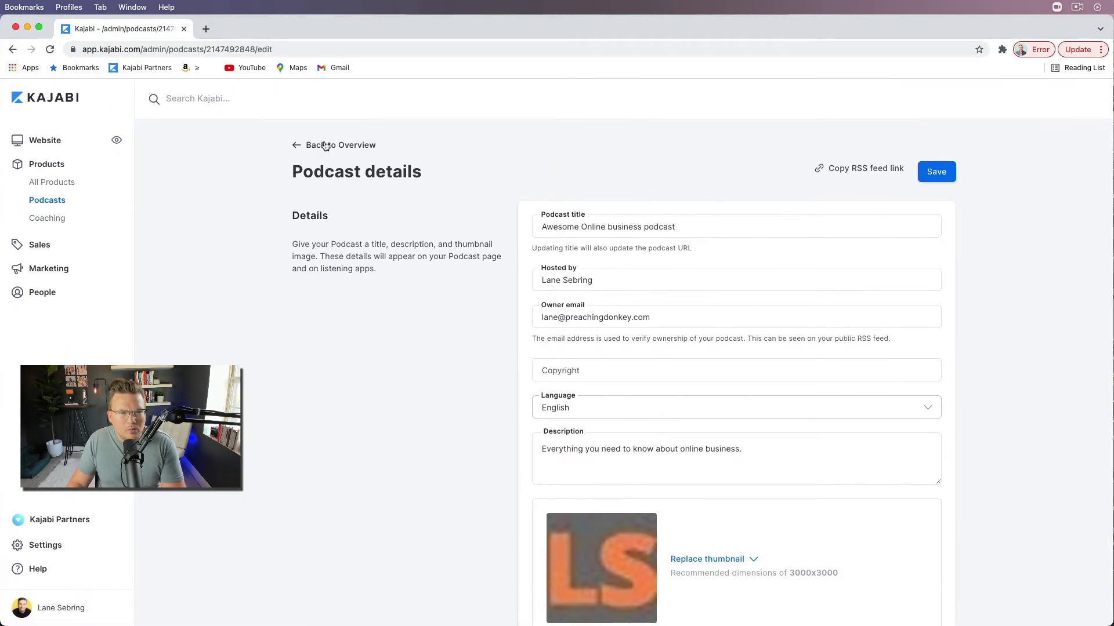
left_click(326, 146)
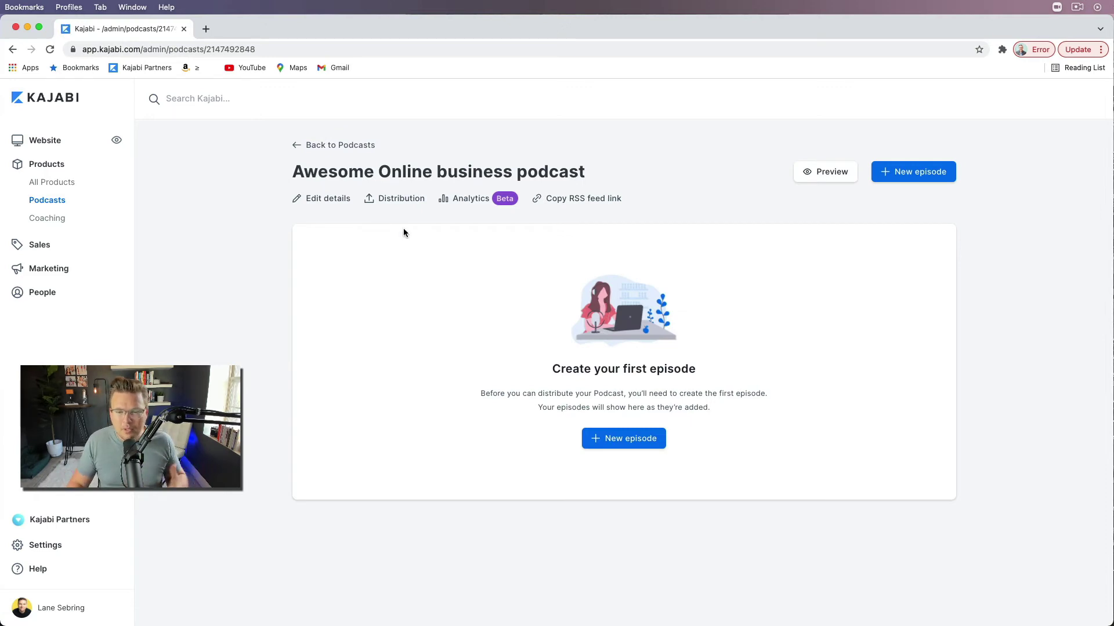
left_click(914, 173)
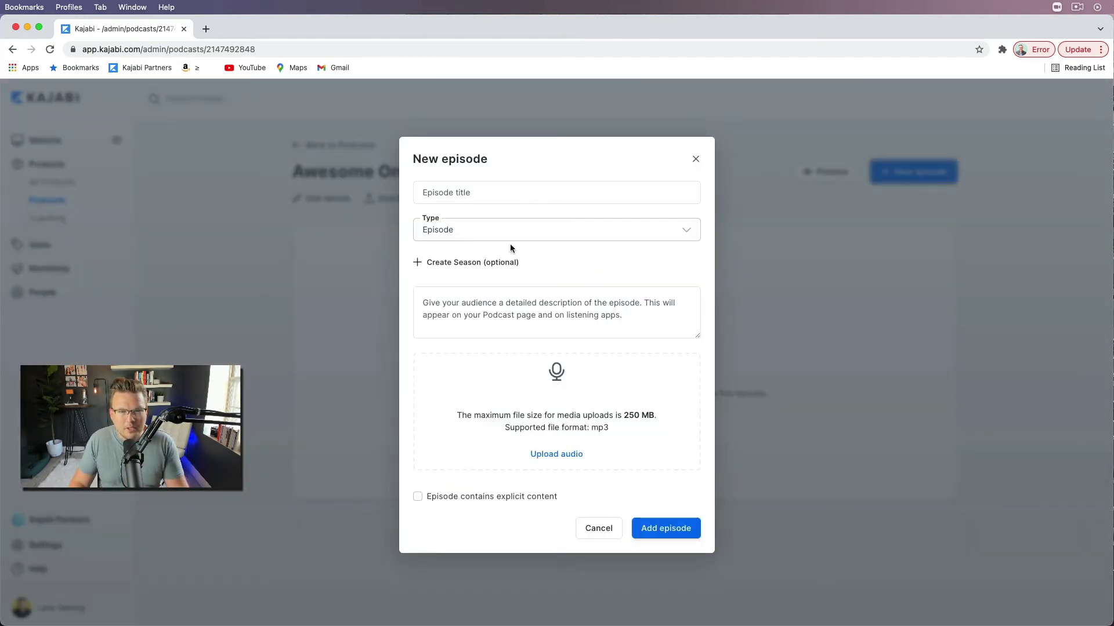
Enter episode title '1. Welcome to my show!' and notes 'First episode, welcome!', then close unsaved.
left_click(467, 188)
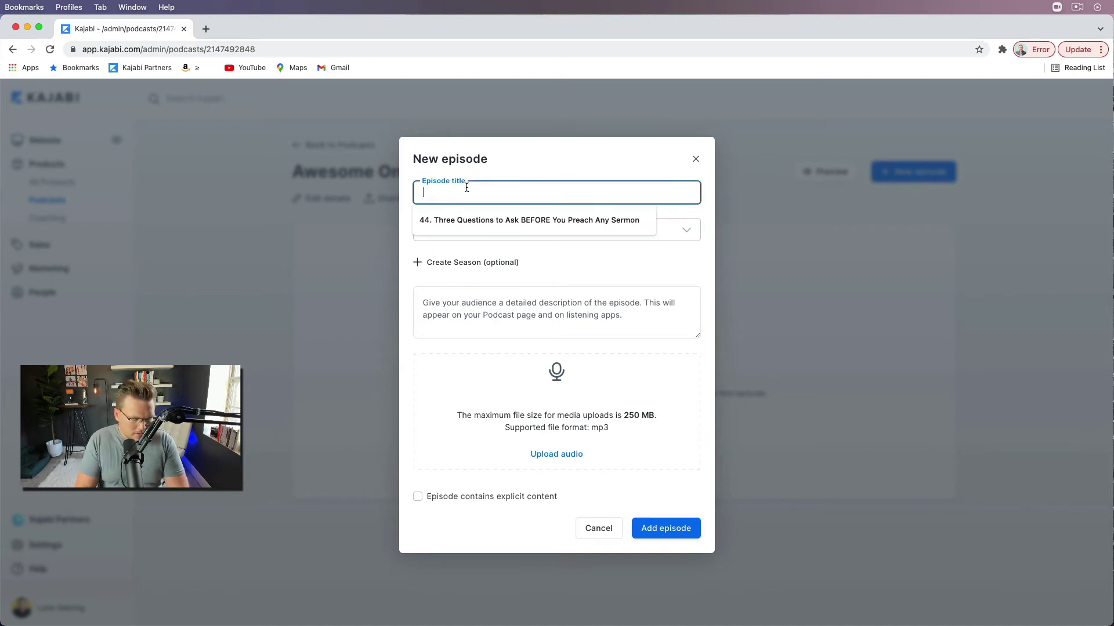
type("1. EWrlcom")
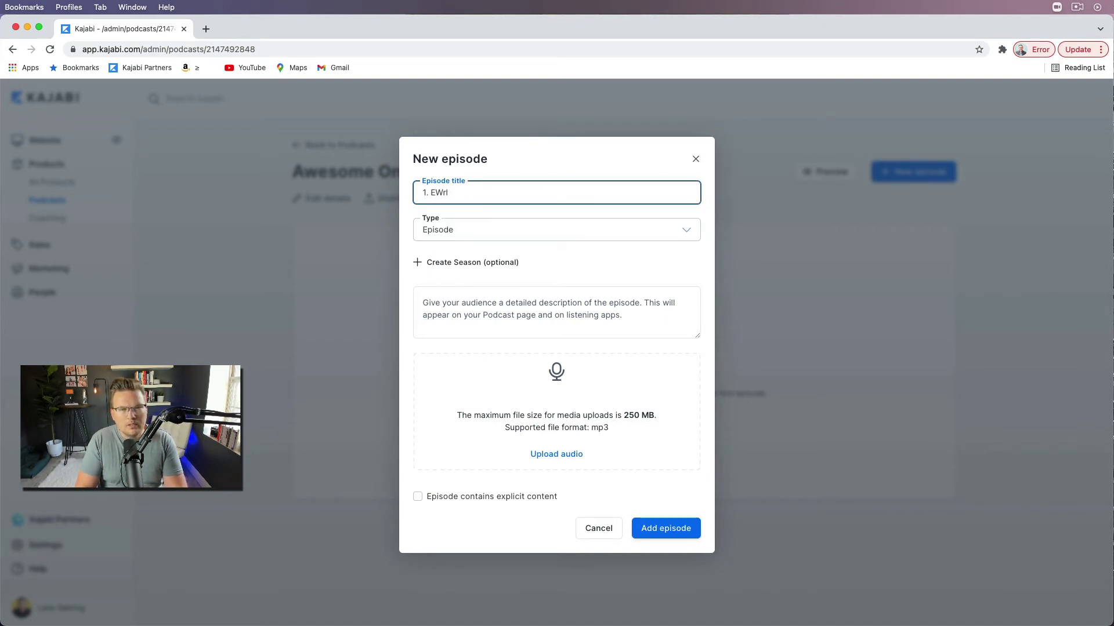
key("BackSpace")
key("BackSpace")
key("BackSpace")
key("BackSpace")
type("Welcome to m")
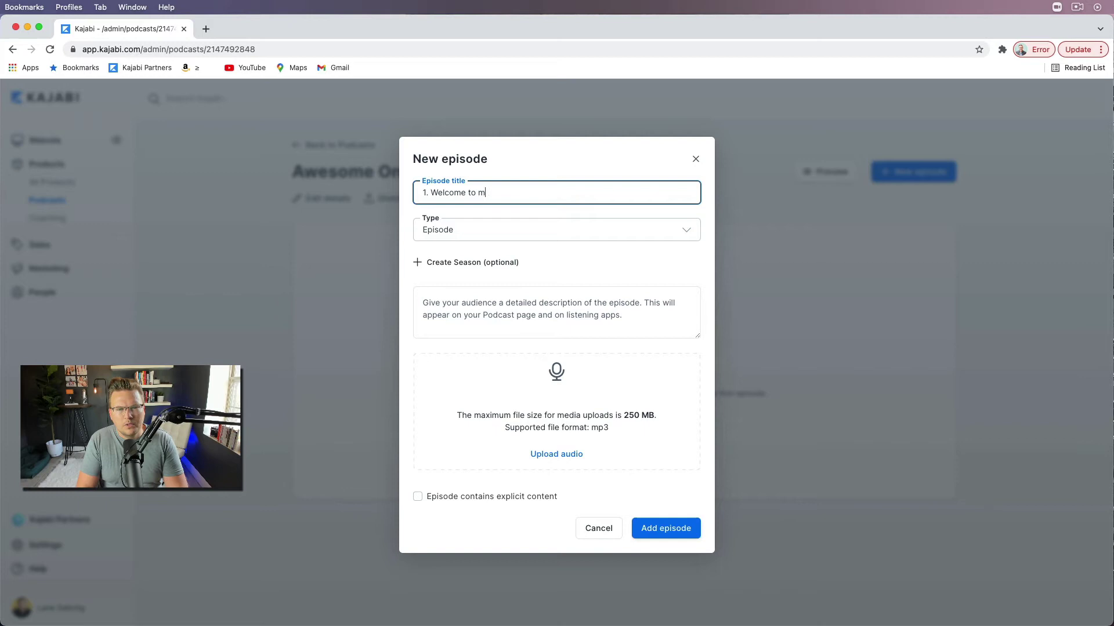
type("y show!")
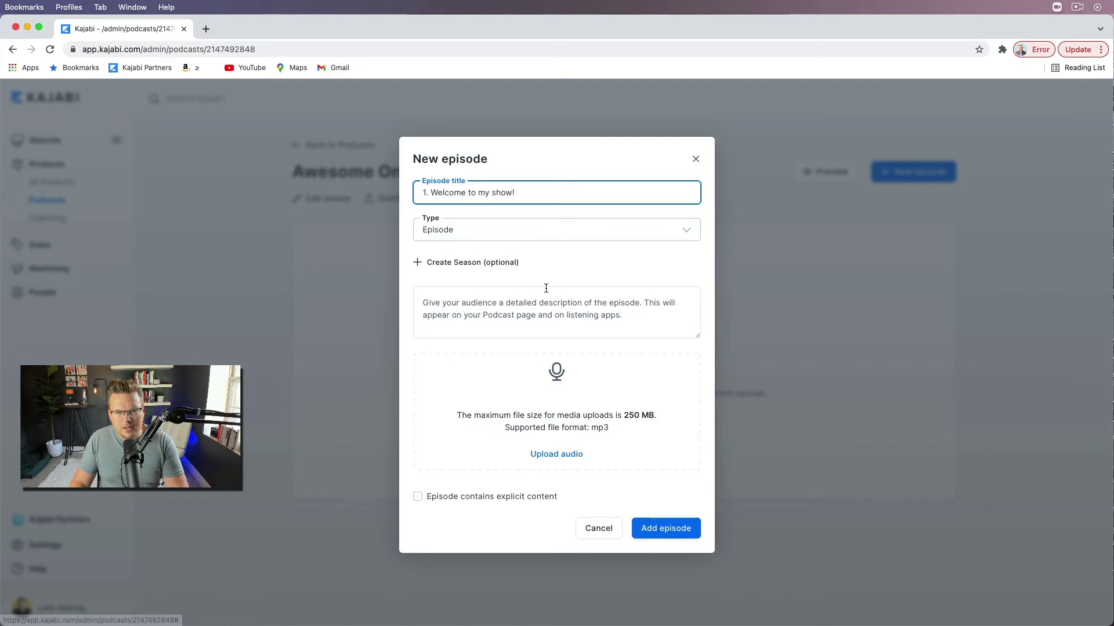
left_click(530, 308)
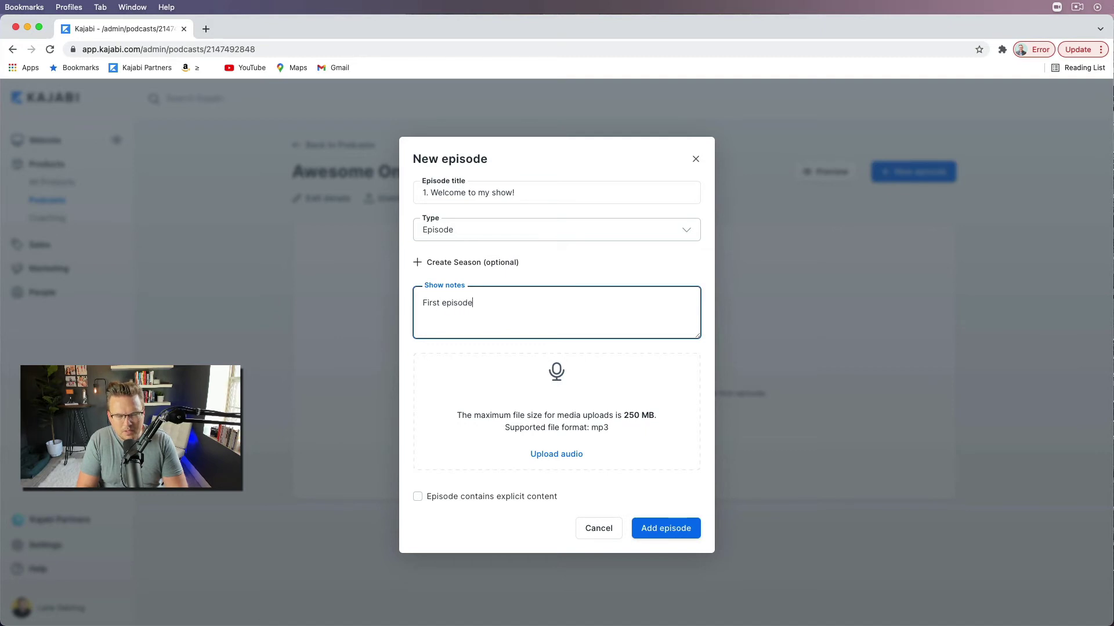
type("First episode, welcome!")
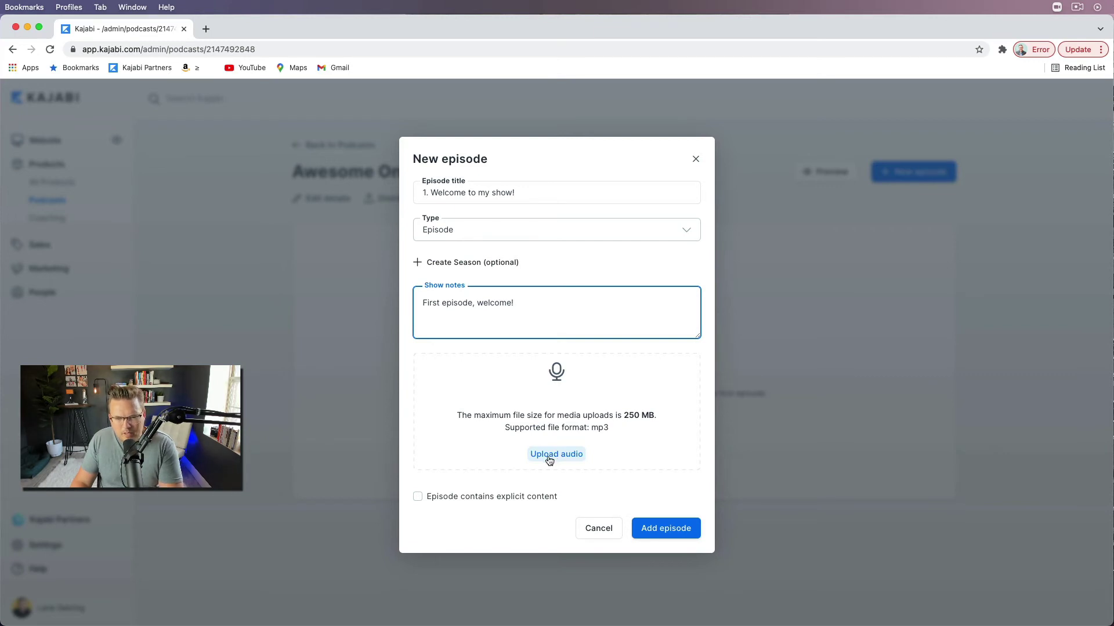
left_click(695, 158)
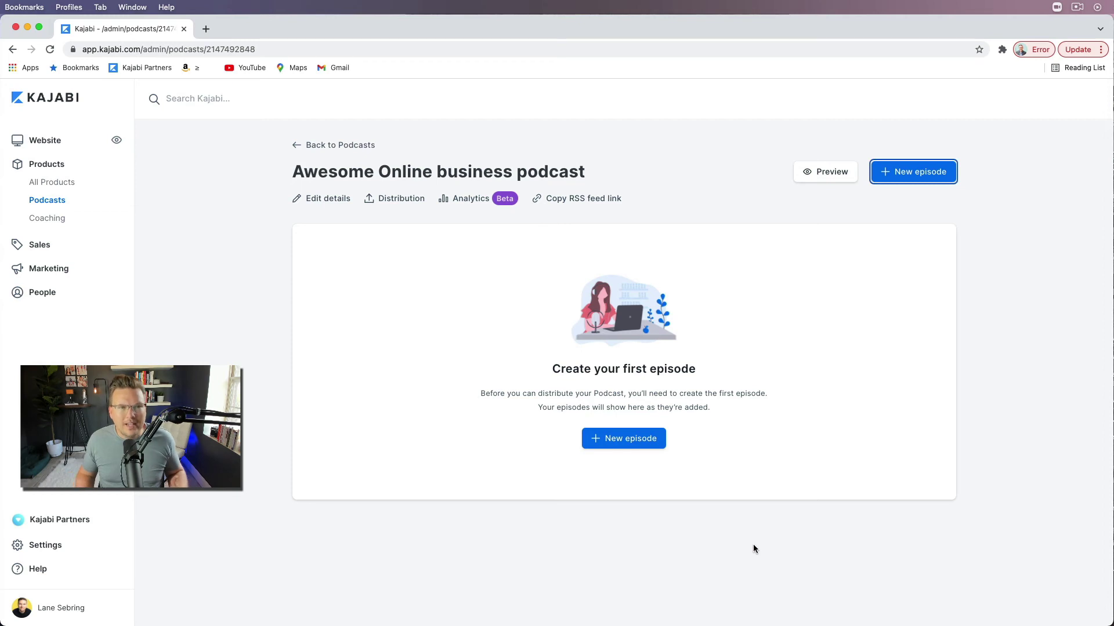